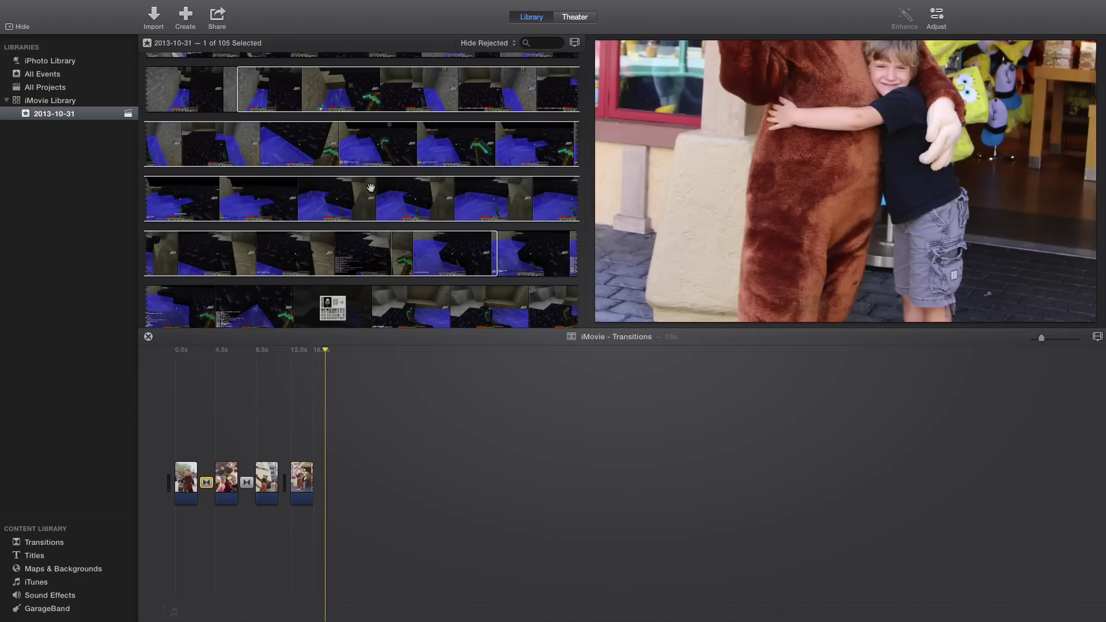
# Step: Append the Minecraft event footage to the project, after the four photo clips
pyautogui.click(371, 188)
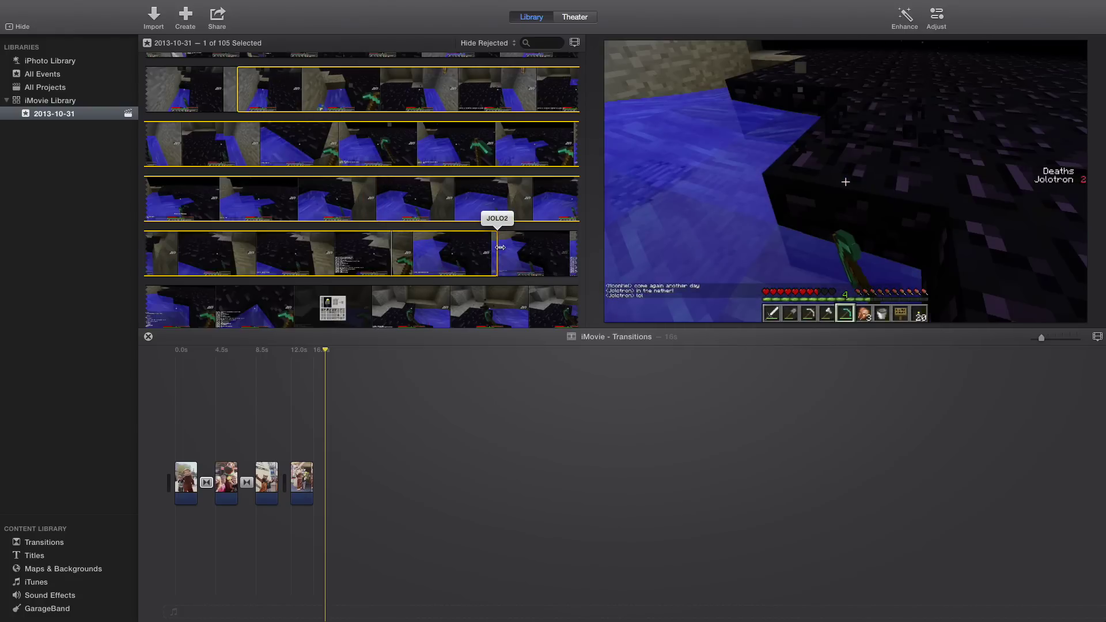
pyautogui.click(403, 496)
pyautogui.click(290, 161)
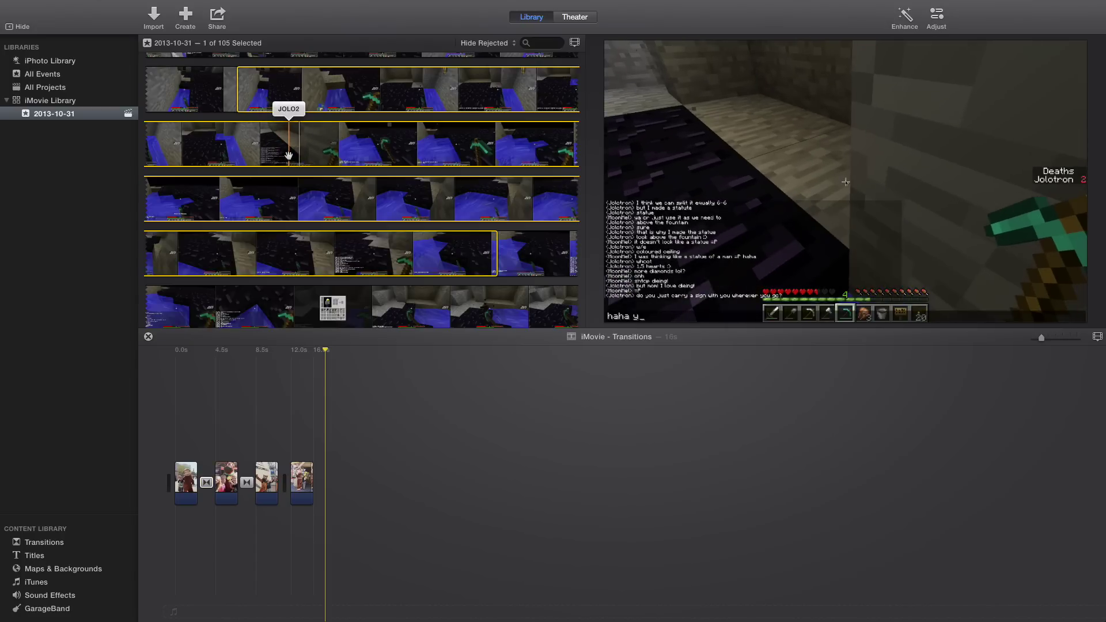
pyautogui.press('e')
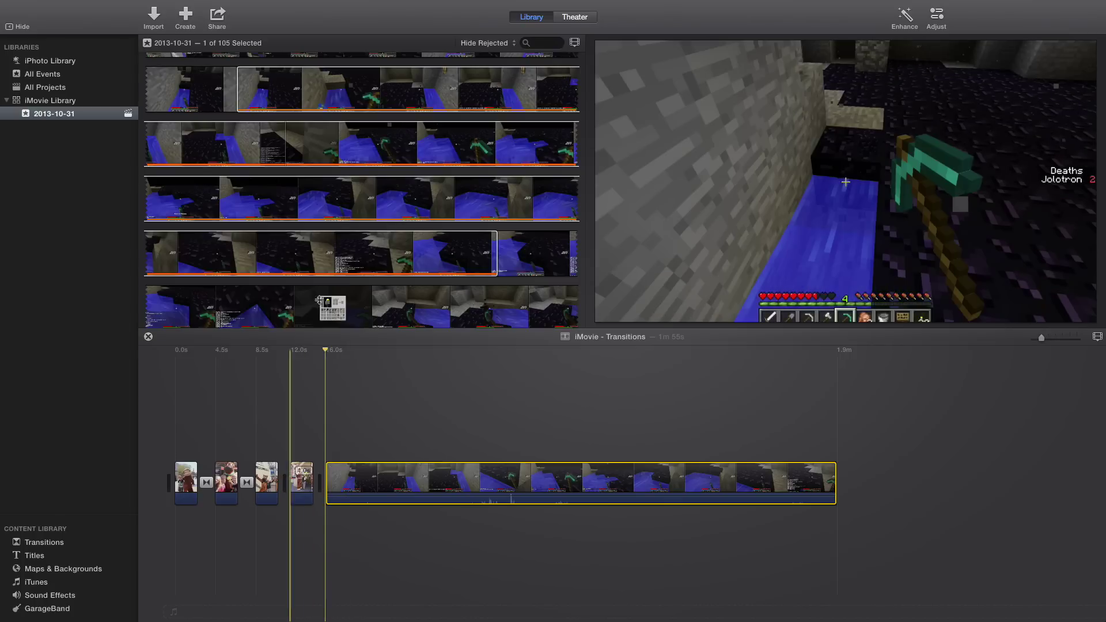
# Step: Bring up the Minecraft clip's context menu and choose its speed controls
pyautogui.rightClick(478, 480)
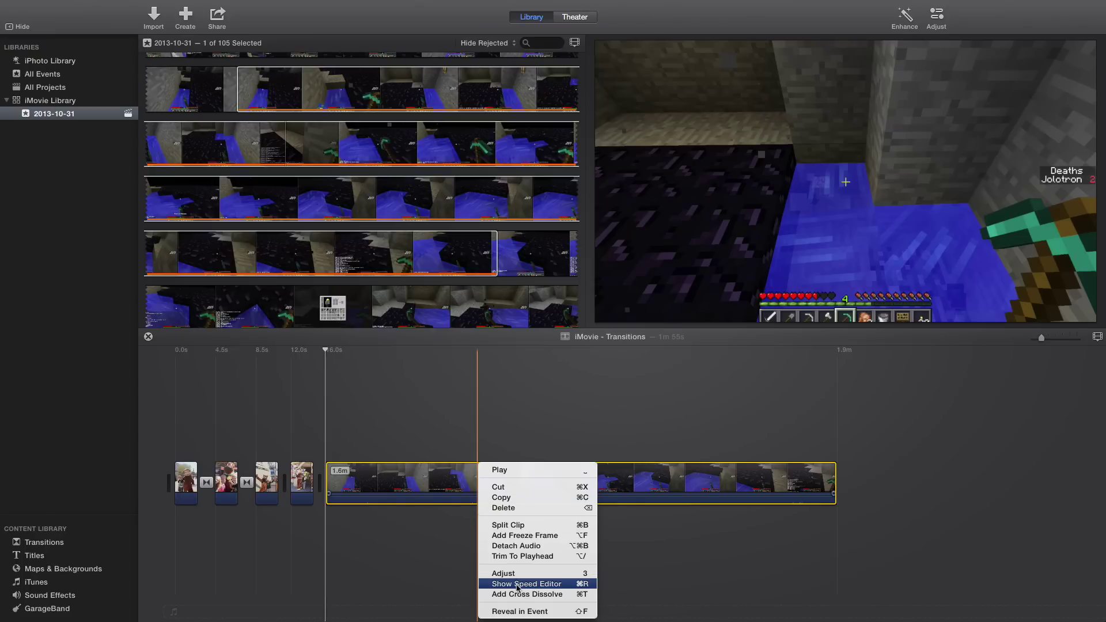
pyautogui.click(588, 585)
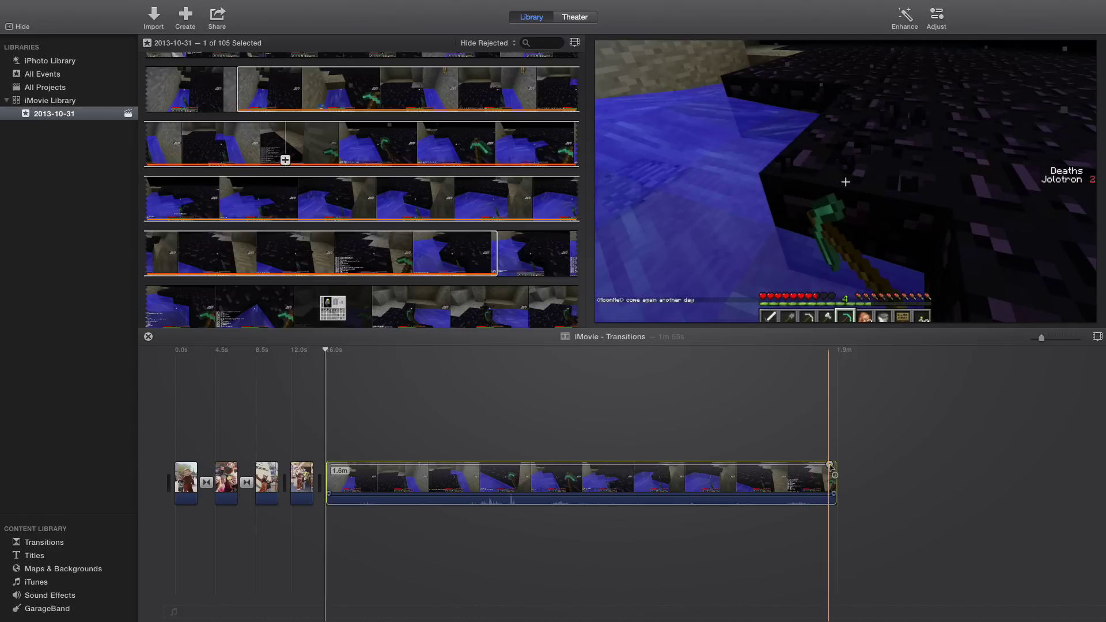
# Step: Drag the Minecraft clip's speed handle left until the project runs about 35 seconds
pyautogui.moveTo(831, 467); pyautogui.dragTo(586, 466)
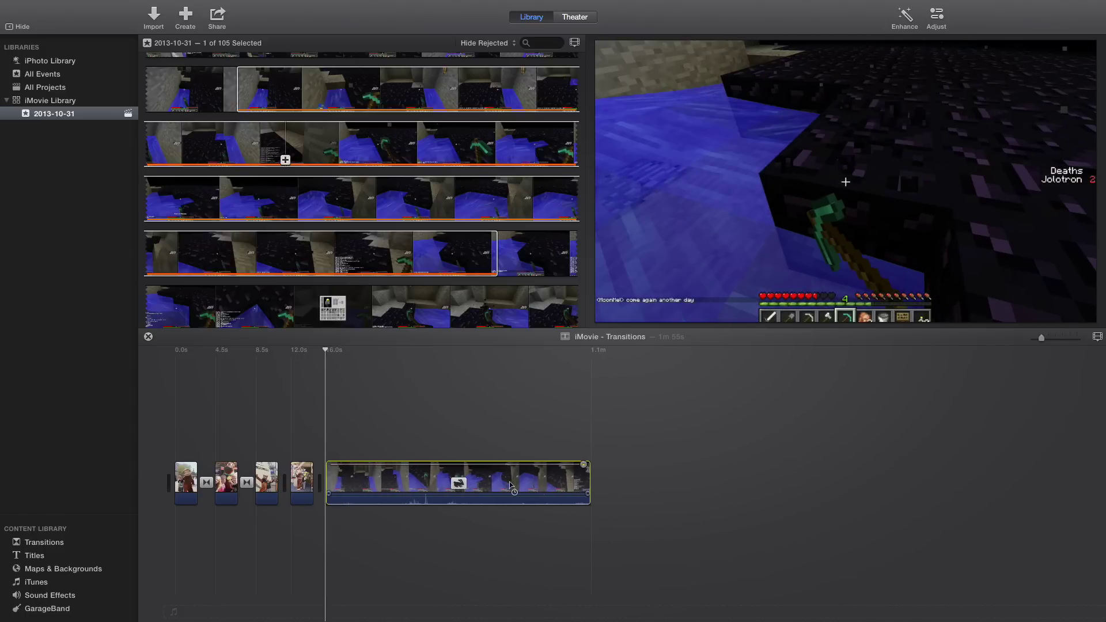
pyautogui.moveTo(510, 485); pyautogui.dragTo(340, 485)
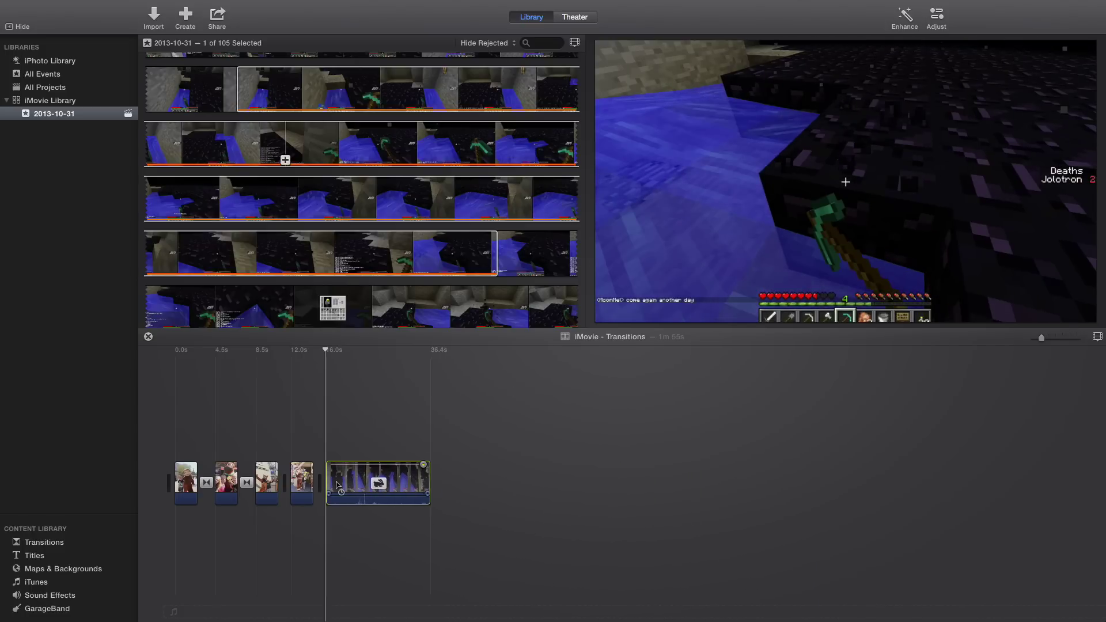
pyautogui.moveTo(338, 486)
pyautogui.mouseDown()
pyautogui.moveTo(605, 484)
pyautogui.moveTo(321, 499)
pyautogui.mouseUp()
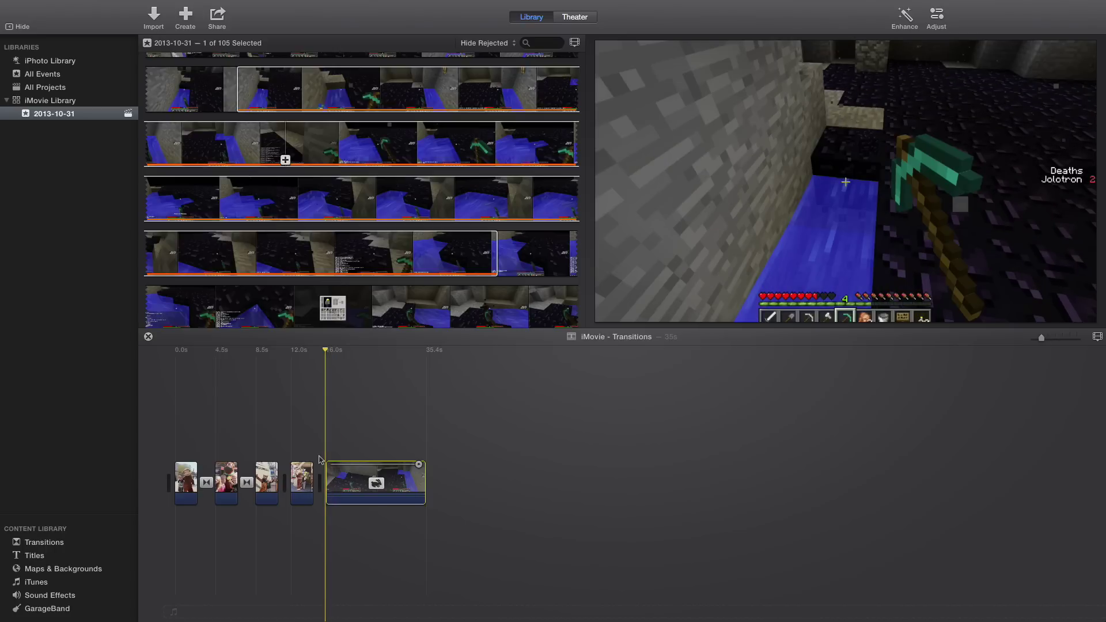
pyautogui.click(326, 461)
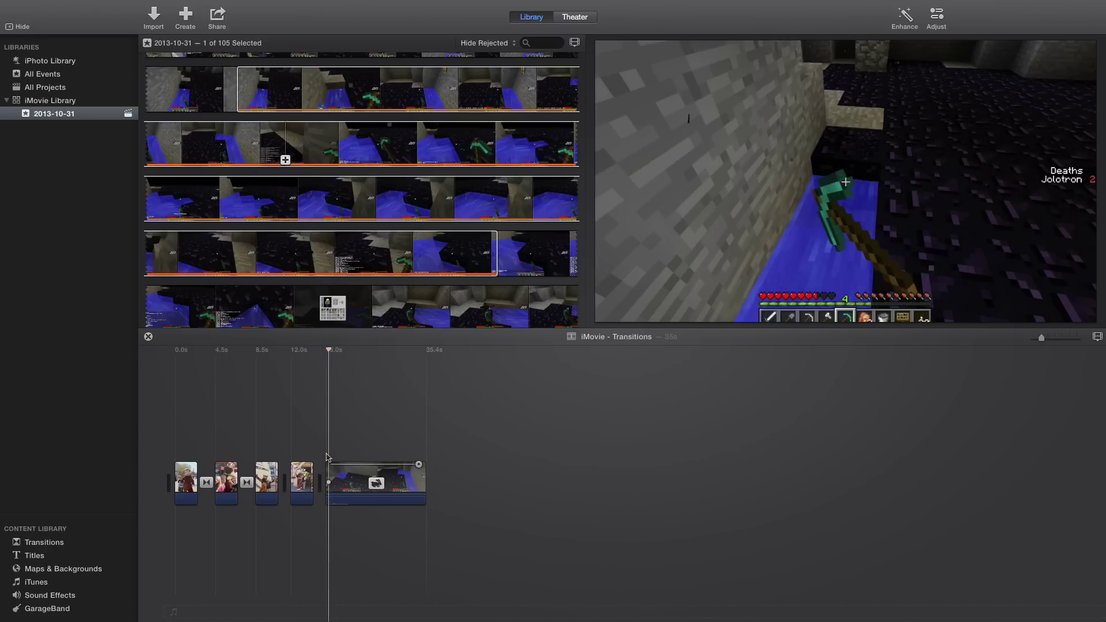
pyautogui.press('space')
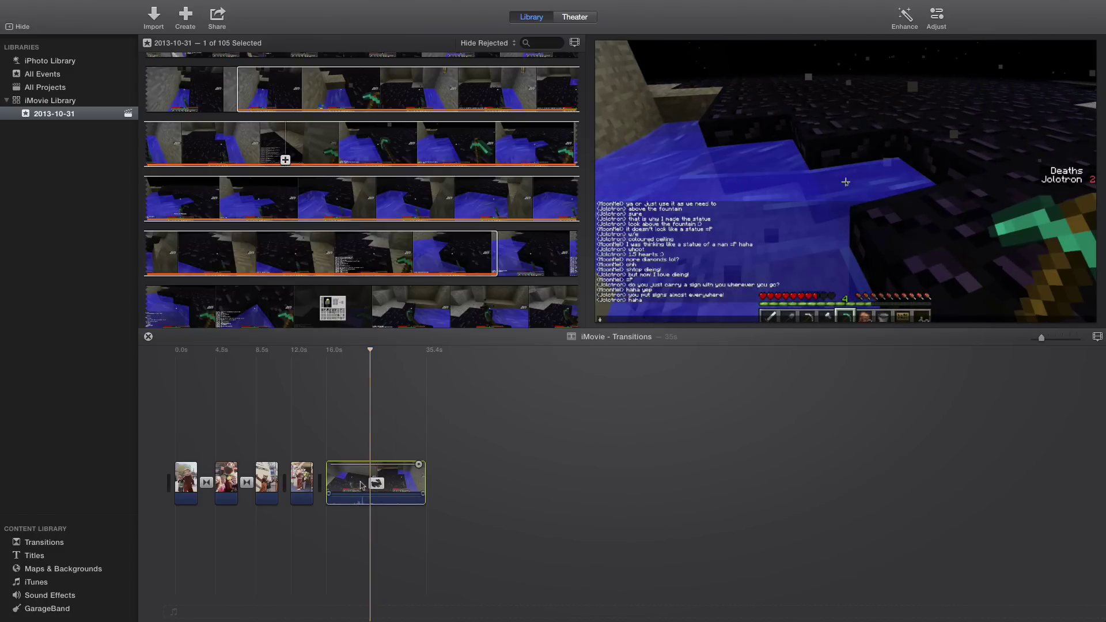
pyautogui.click(938, 18)
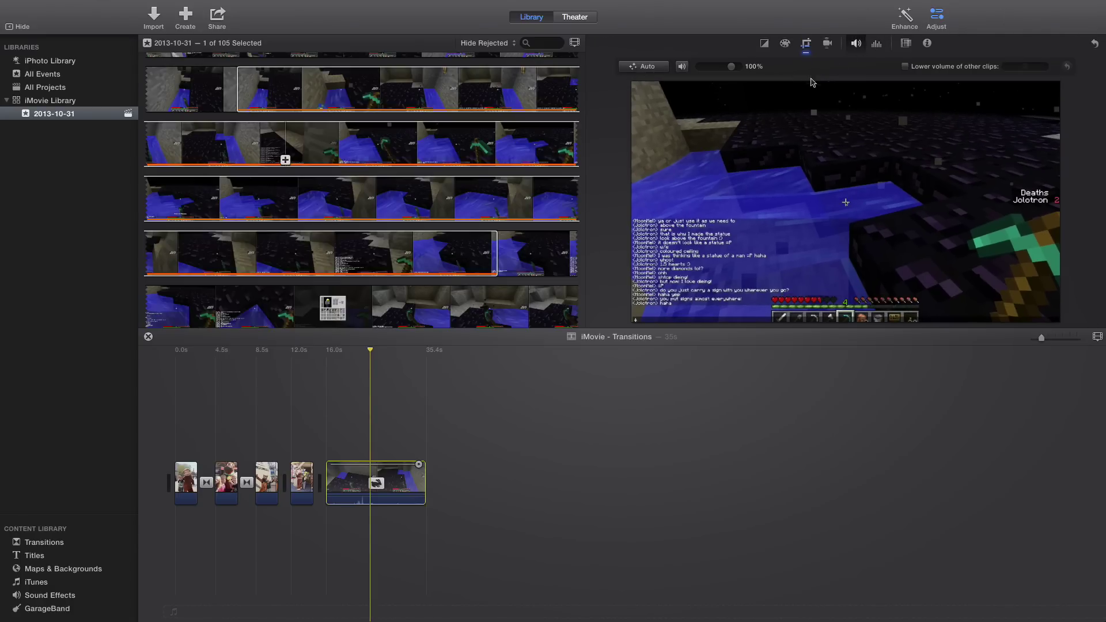
pyautogui.click(938, 17)
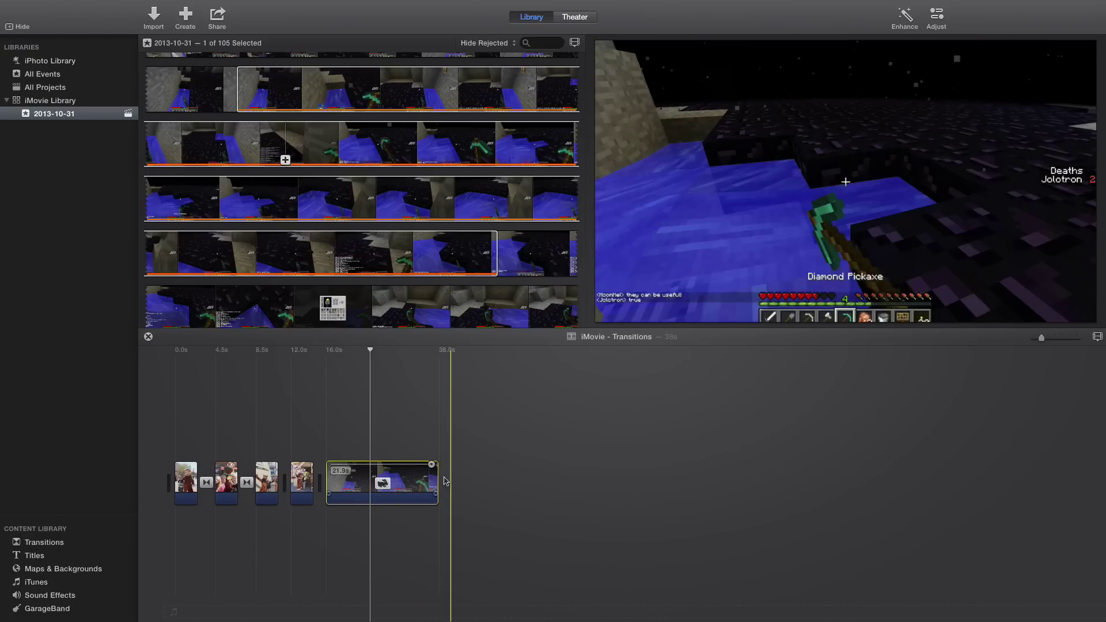
# Step: Drag the speed handle right until the project stretches to about three and a half minutes
pyautogui.moveTo(486, 472); pyautogui.dragTo(648, 472)
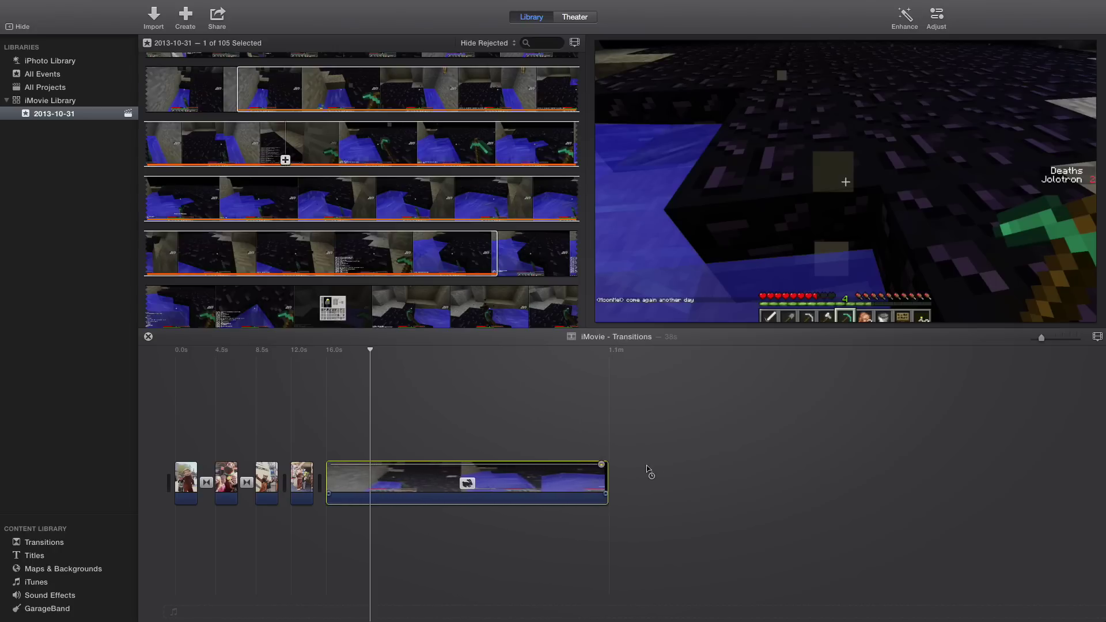
pyautogui.moveTo(647, 470); pyautogui.dragTo(1011, 459)
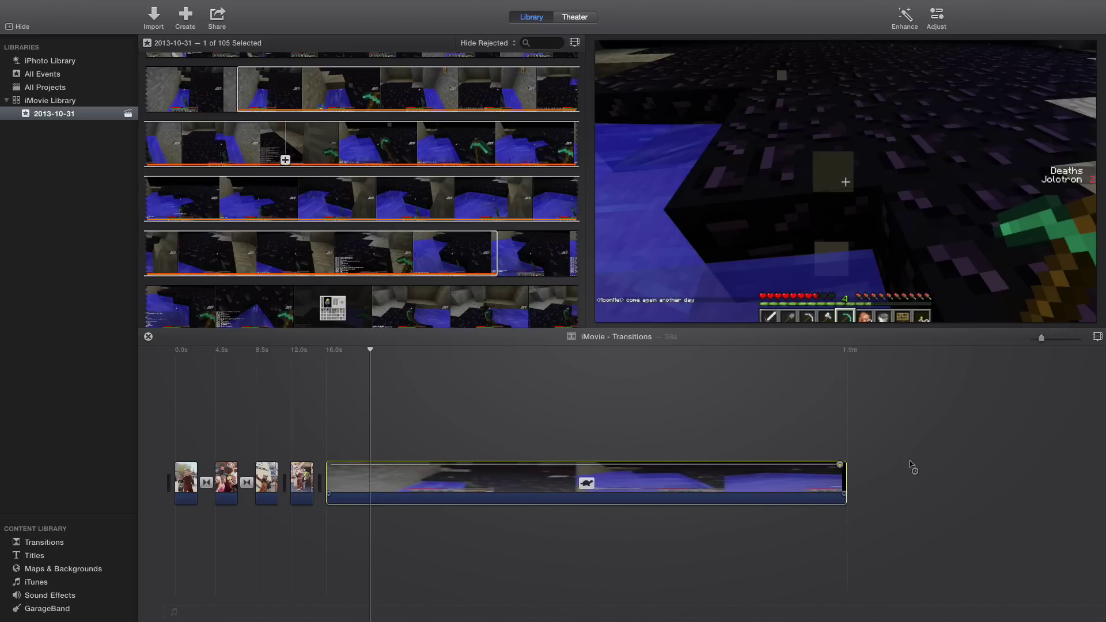
pyautogui.click(415, 485)
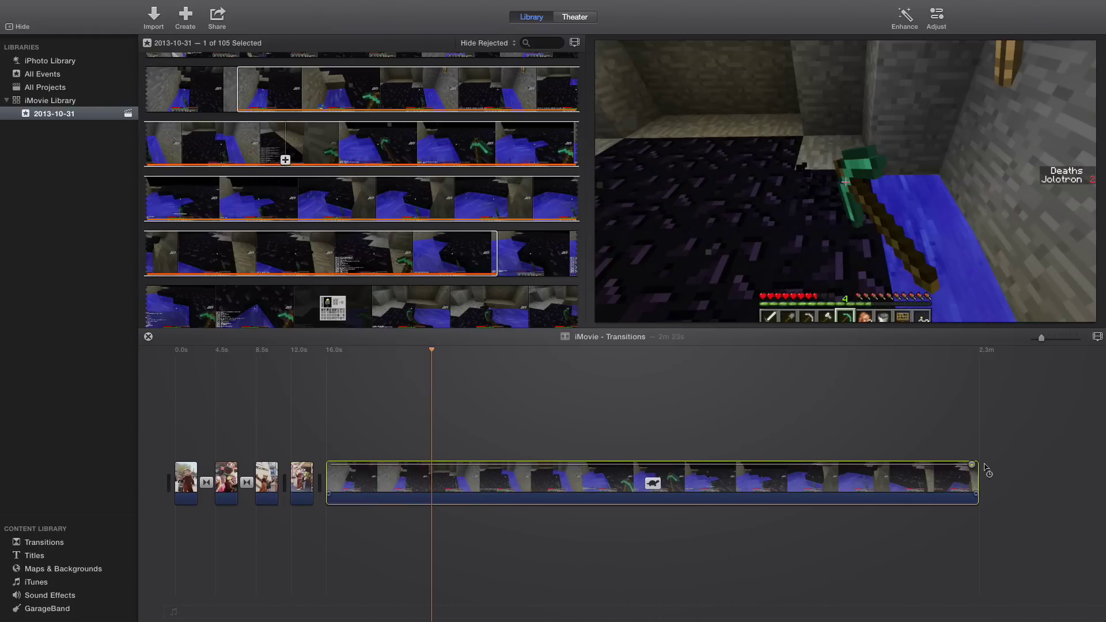
pyautogui.moveTo(972, 467); pyautogui.dragTo(1105, 461)
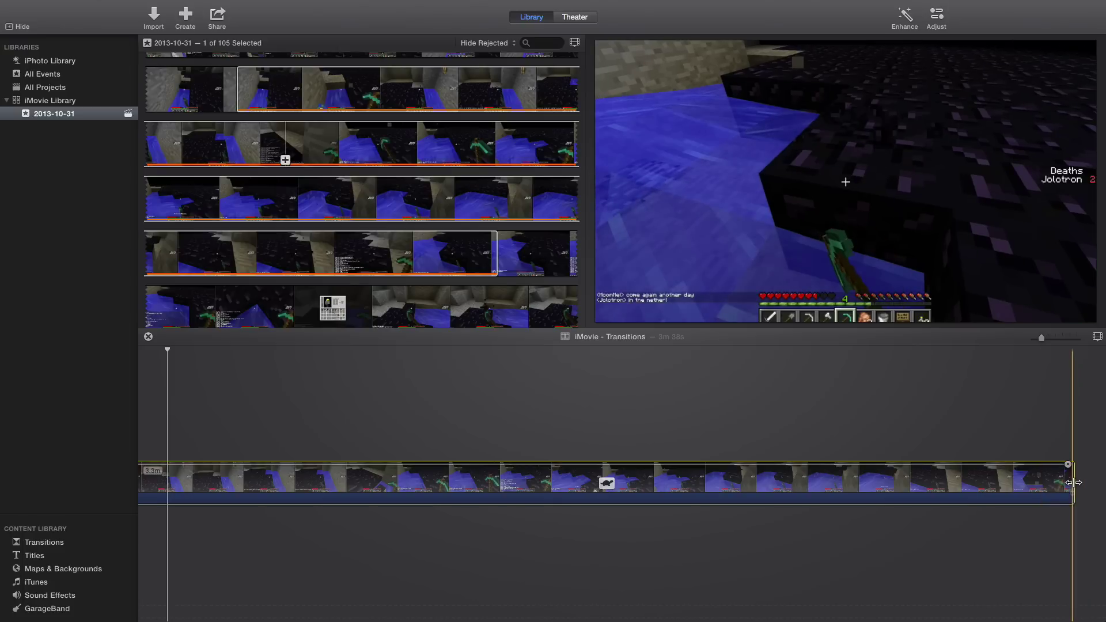
# Step: Drag the speed handle back left until the project runs about 2 minutes 24 seconds
pyautogui.moveTo(1073, 475); pyautogui.dragTo(803, 488)
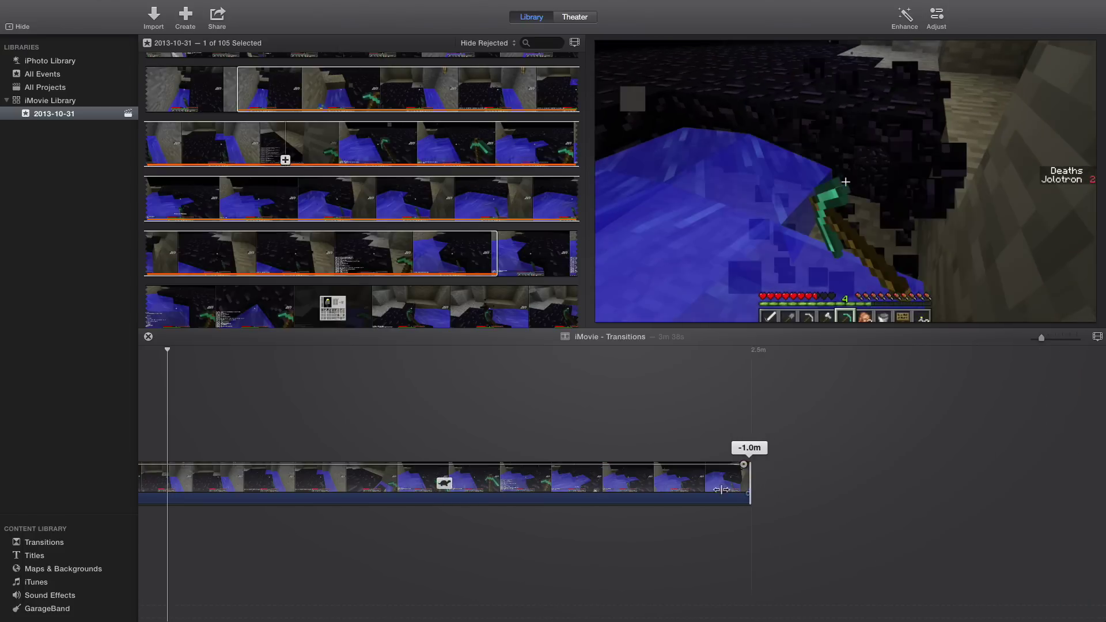
pyautogui.moveTo(802, 487); pyautogui.dragTo(702, 486)
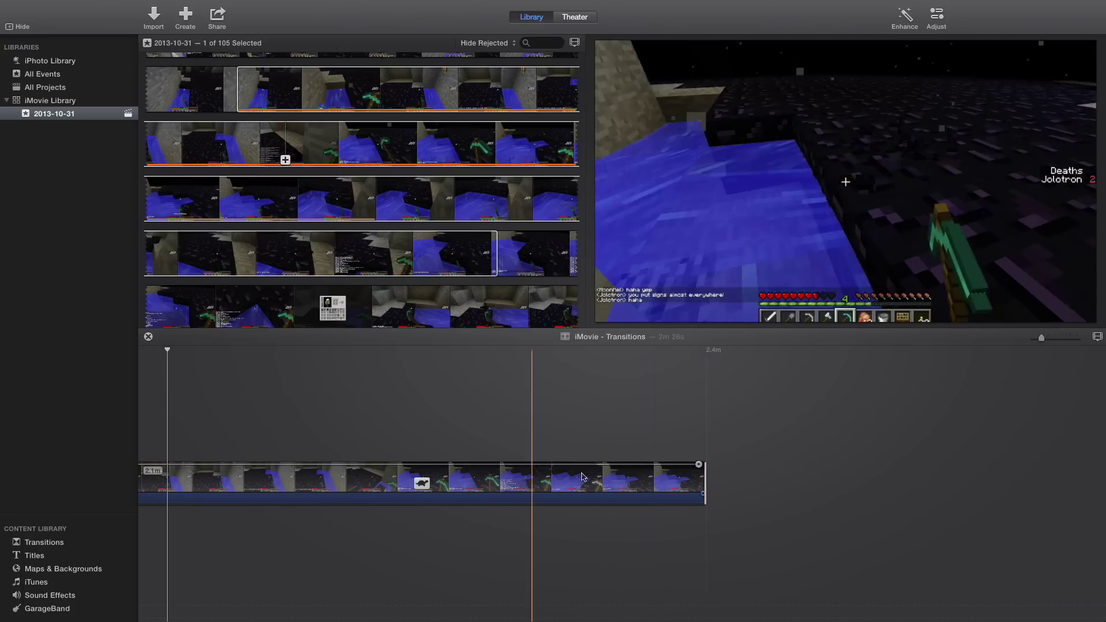
pyautogui.moveTo(705, 484)
pyautogui.mouseDown()
pyautogui.moveTo(696, 487)
pyautogui.moveTo(789, 484)
pyautogui.mouseUp()
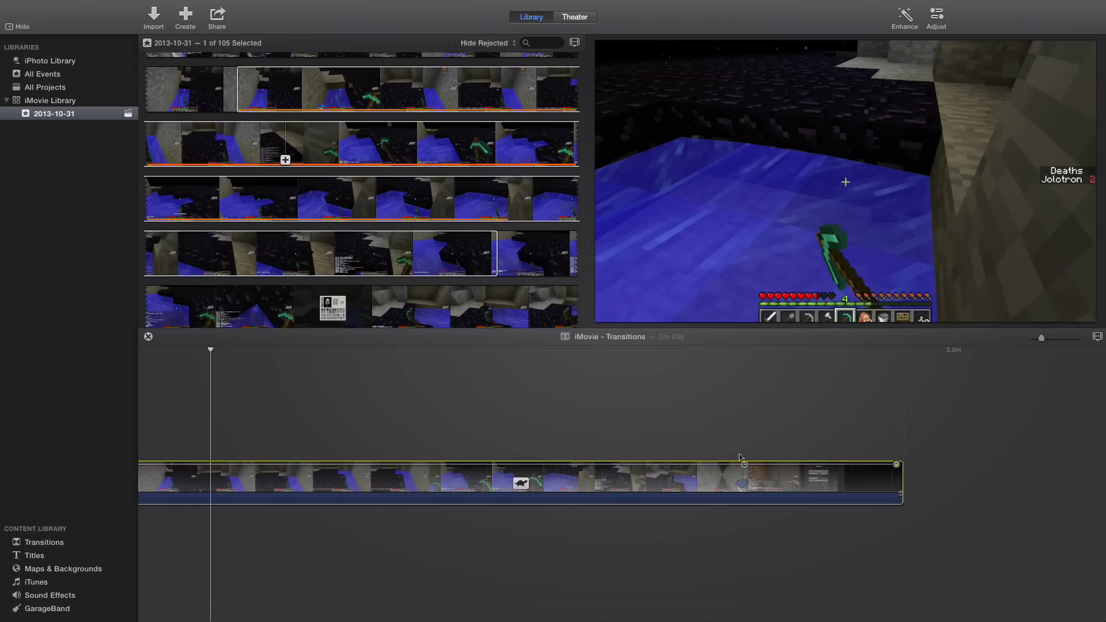
pyautogui.scroll(3, 538, 469)
pyautogui.hscroll(-1, 542, 469)
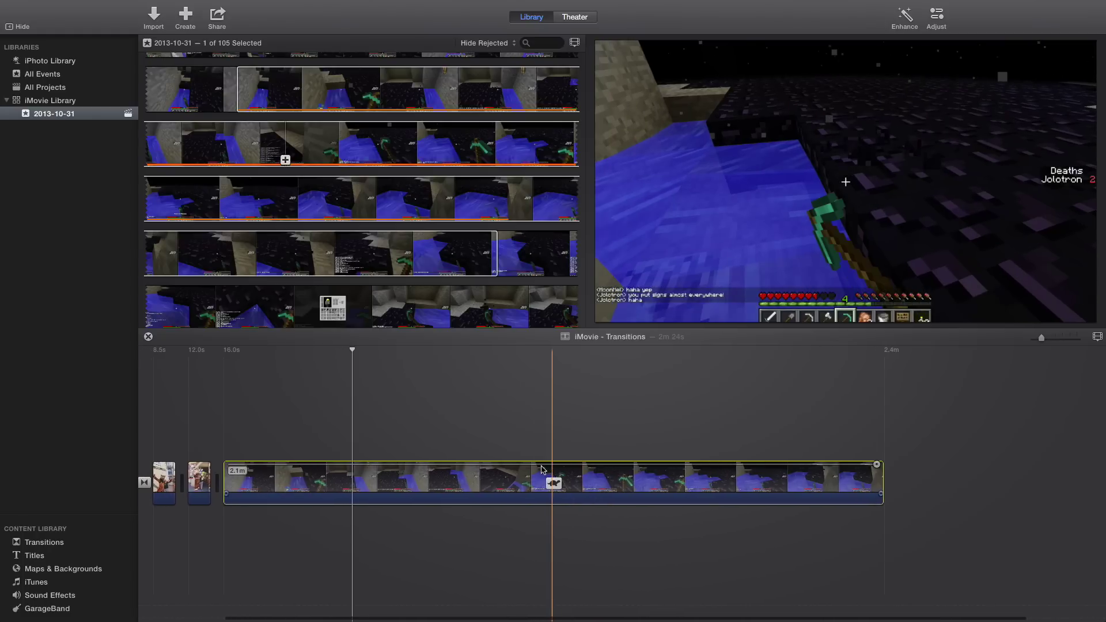